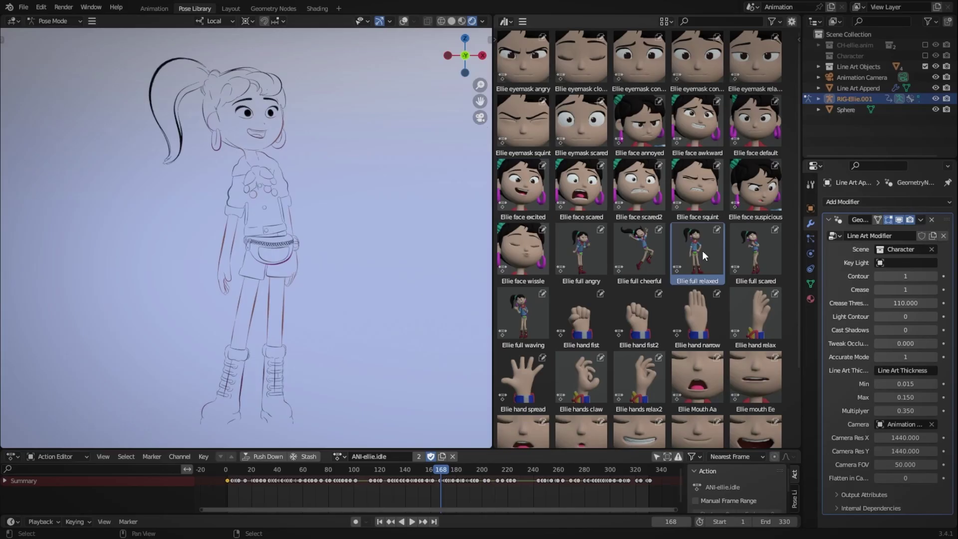
# - Apply the 'Ellie full waving' pose, then 'Ellie full angry', and play the animation
pyautogui.doubleClick(523, 314)
pyautogui.doubleClick(571, 245)
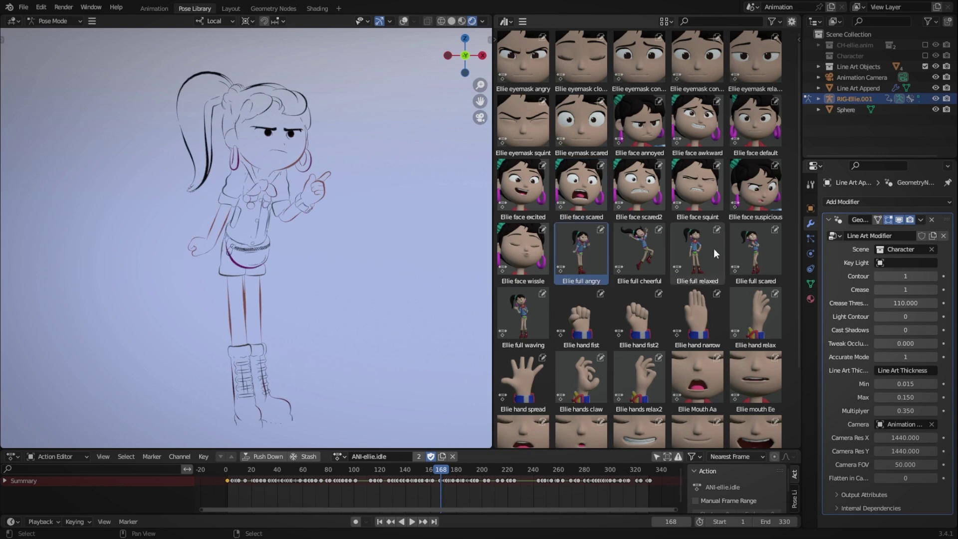
pyautogui.press('space')
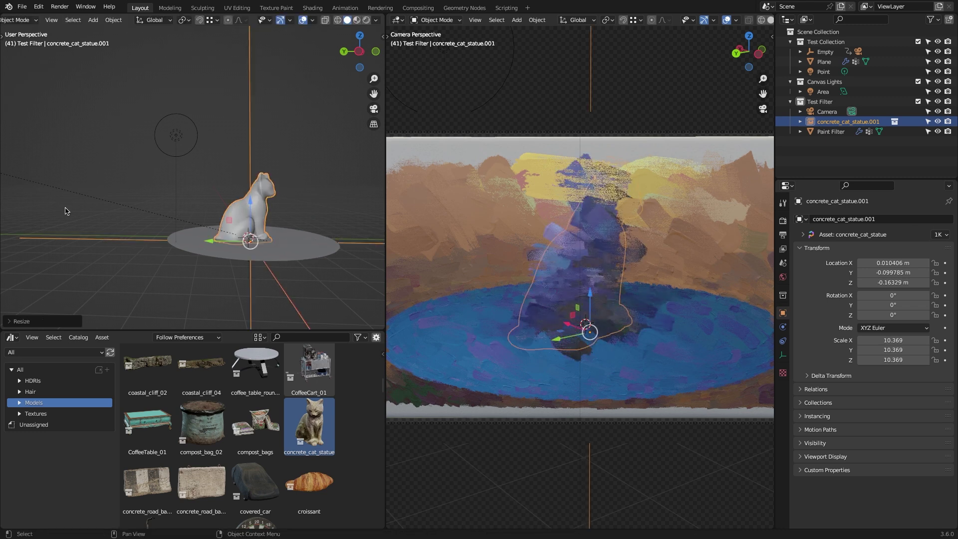
# - Set the Paint Filter to detail level 6, bump strength 2 and camera FOV 25
pyautogui.click(859, 131)
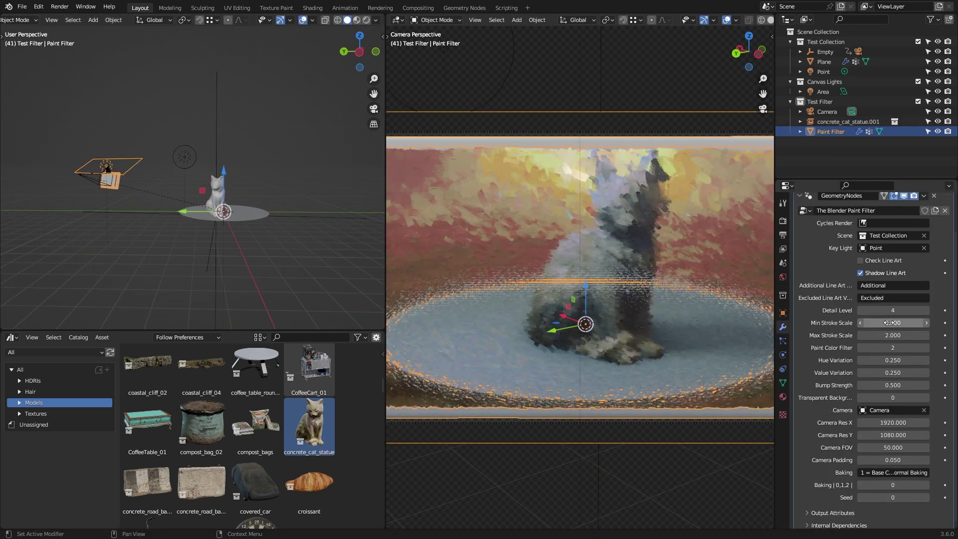
pyautogui.doubleClick(894, 323)
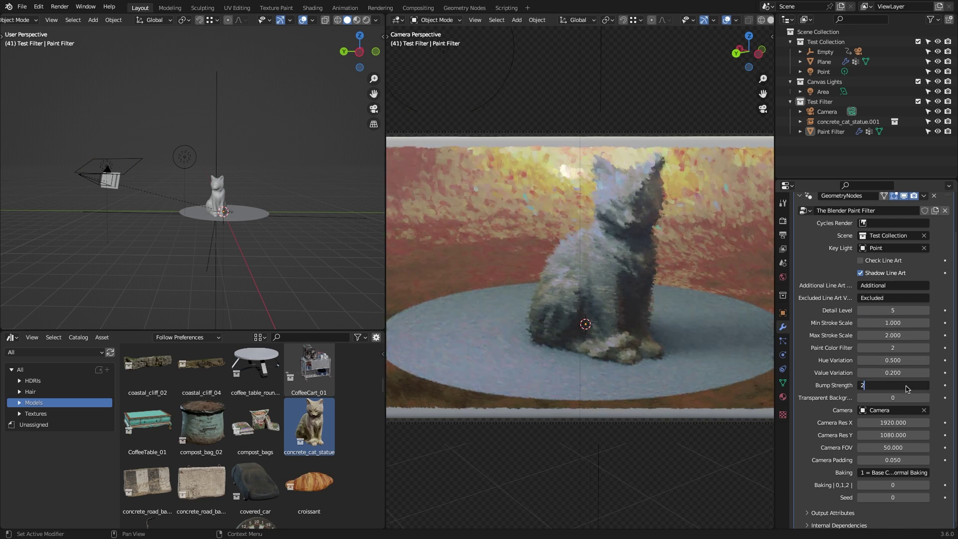
pyautogui.scroll(-1, 851, 407)
pyautogui.click(859, 398)
pyautogui.hotkey('ctrl', 'v')
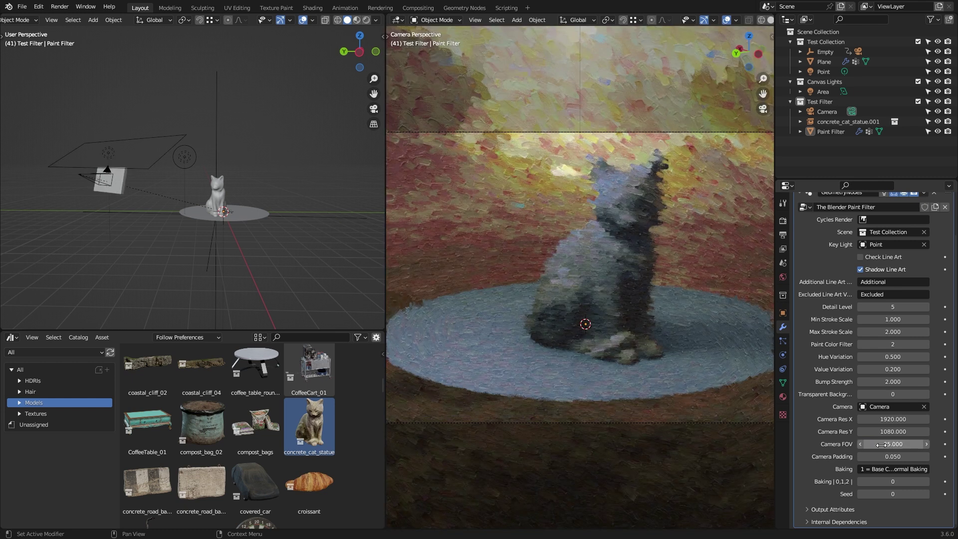
pyautogui.scroll(2, 894, 449)
pyautogui.keyDown('ctrl'); pyautogui.scroll(1, 864, 352); pyautogui.keyUp('ctrl')
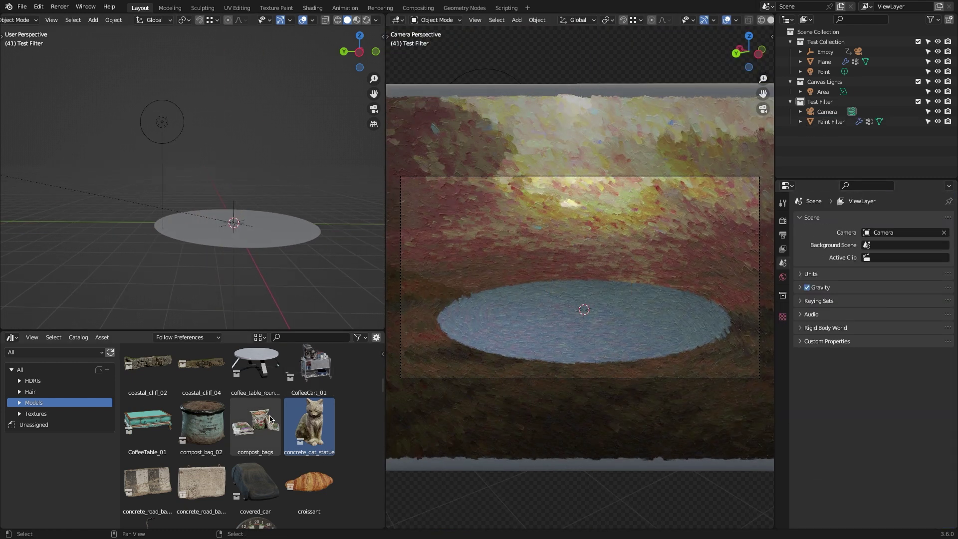
# - Try the football and then a scaled-up jug on the plane, undoing each
pyautogui.scroll(-5, 252, 434)
pyautogui.moveTo(309, 424); pyautogui.dragTo(235, 220)
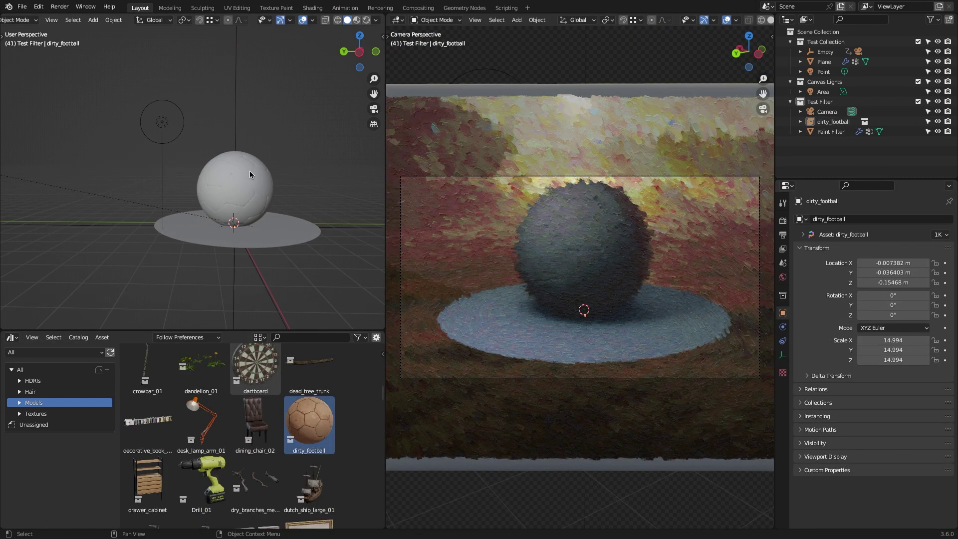
pyautogui.hotkey('ctrl', 'z')
pyautogui.scroll(-8, 225, 434)
pyautogui.moveTo(201, 399); pyautogui.dragTo(243, 225)
pyautogui.press('s')
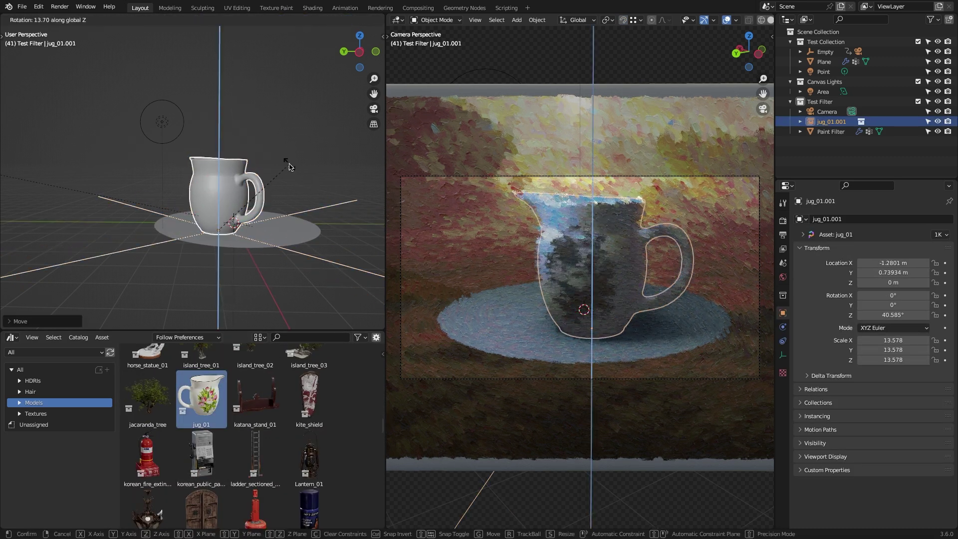
pyautogui.click(356, 20)
pyautogui.hotkey('ctrl', 'z')
pyautogui.hotkey('ctrl', 'z')
pyautogui.hotkey('ctrl', 'z')
# - Drop the marble bust onto the plane and reposition the point light beside it
pyautogui.scroll(-6, 250, 434)
pyautogui.moveTo(255, 434); pyautogui.dragTo(240, 227)
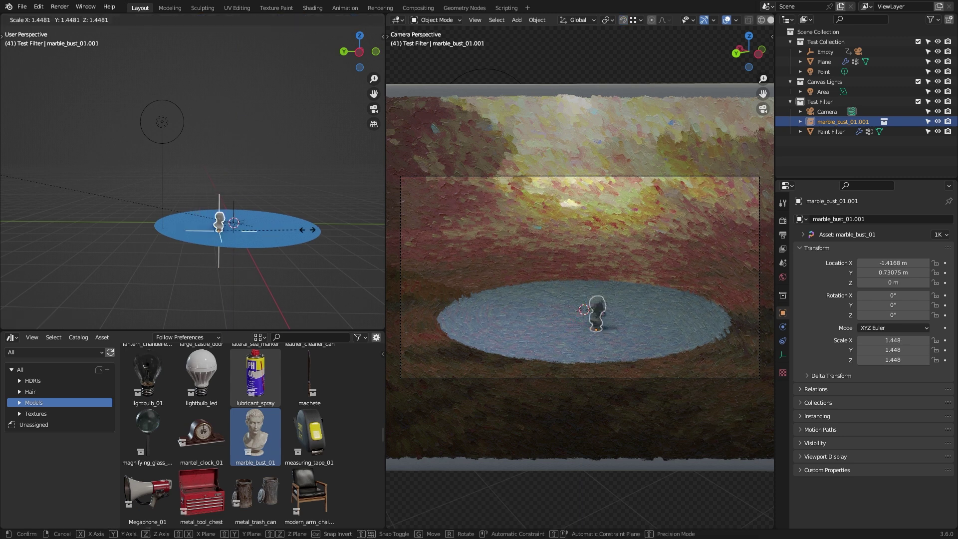
pyautogui.click(304, 165)
pyautogui.click(162, 121)
pyautogui.press('g')
pyautogui.click(189, 157)
pyautogui.moveTo(188, 157)
pyautogui.mouseDown(button='middle')
pyautogui.moveTo(210, 149)
pyautogui.moveTo(150, 165)
pyautogui.moveTo(190, 165)
pyautogui.mouseUp(button='middle')
pyautogui.scroll(-8, 250, 434)
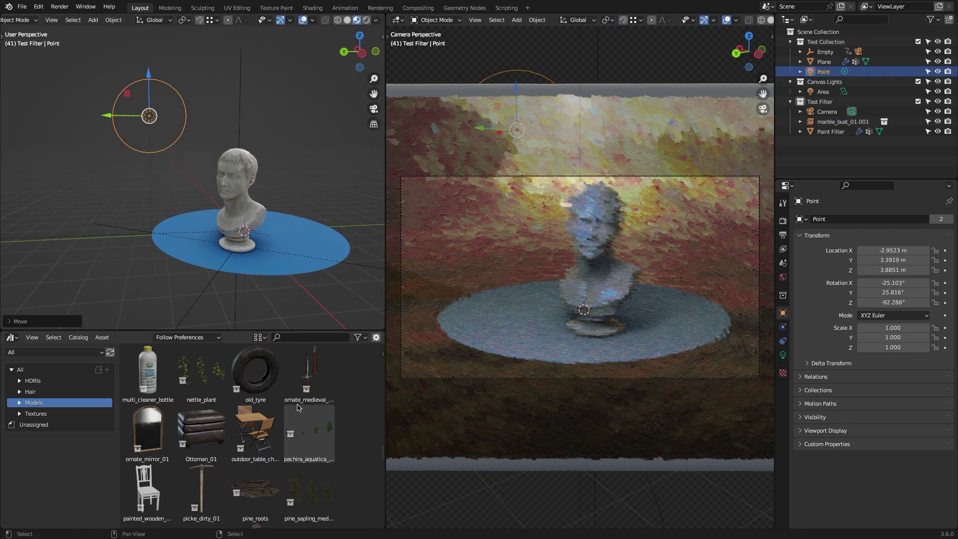
# - Replace the bust with the rubber duck toy, scaled up to 10.675
pyautogui.hotkey('ctrl', 'z')
pyautogui.hotkey('ctrl', 'z')
pyautogui.moveTo(204, 407); pyautogui.dragTo(241, 242)
pyautogui.press('s')
pyautogui.click(7, 225)
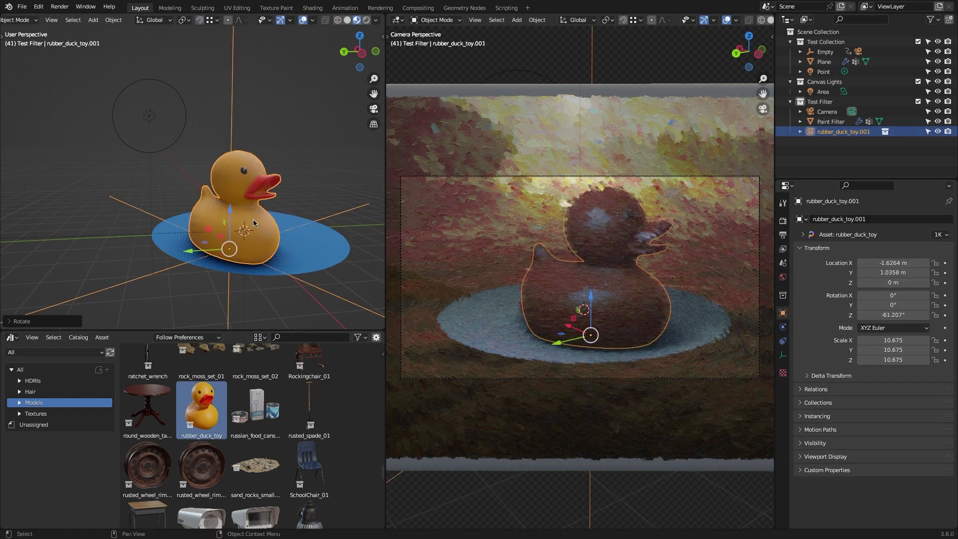
pyautogui.click(831, 121)
pyautogui.click(783, 327)
# - Set the Paint Filter's Value Variation to 0 and revisit Max Stroke Scale
pyautogui.click(926, 388)
pyautogui.click(927, 388)
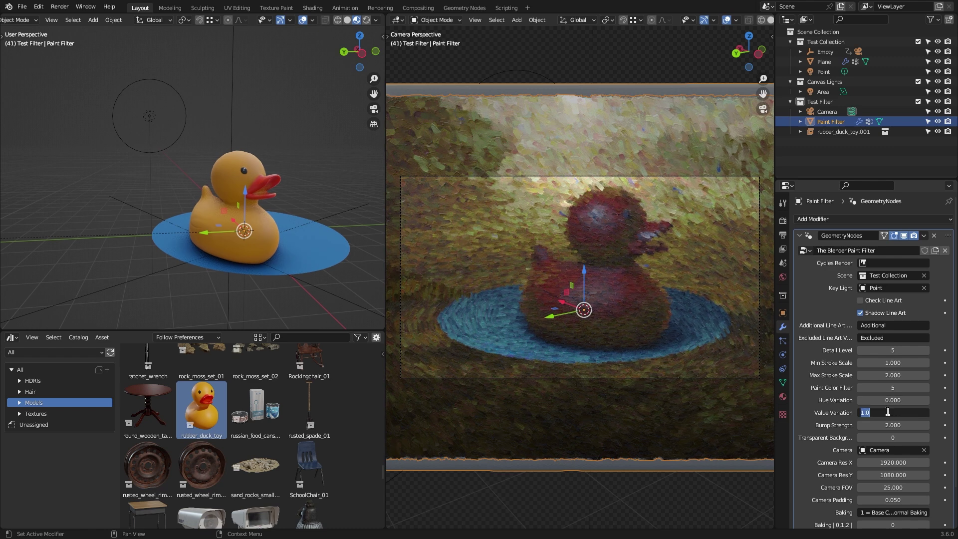
pyautogui.write('0')
pyautogui.press('Return')
pyautogui.click(888, 376)
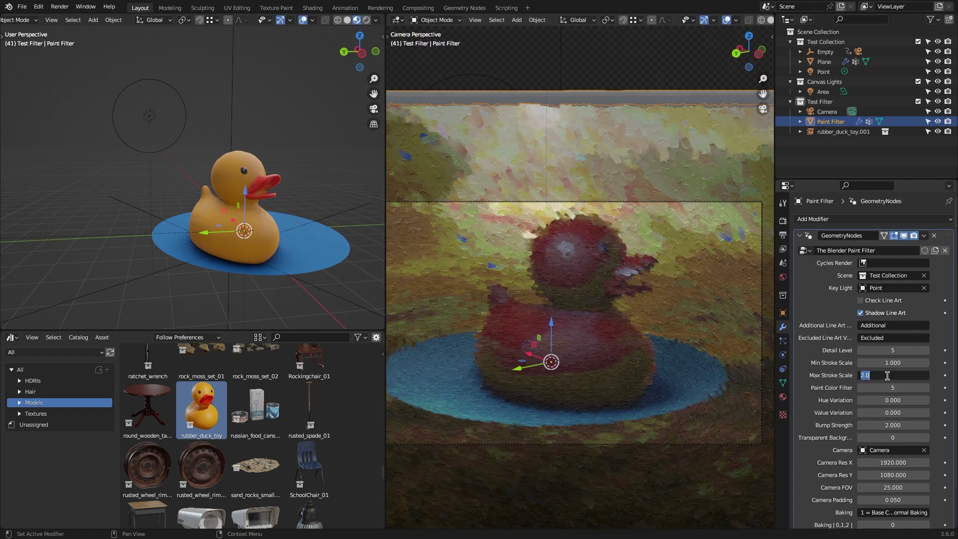
pyautogui.press('Return')
# - Remove the rubber duck and place, scale and rotate the television asset
pyautogui.scroll(-8, 224, 434)
pyautogui.click(256, 222)
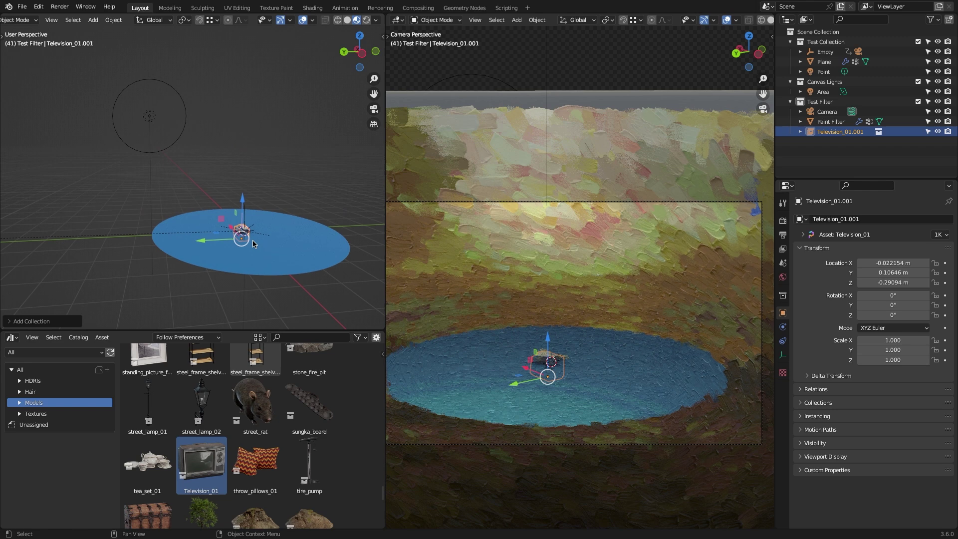
pyautogui.press('s')
pyautogui.click(249, 164)
pyautogui.press('r')
pyautogui.click(249, 164)
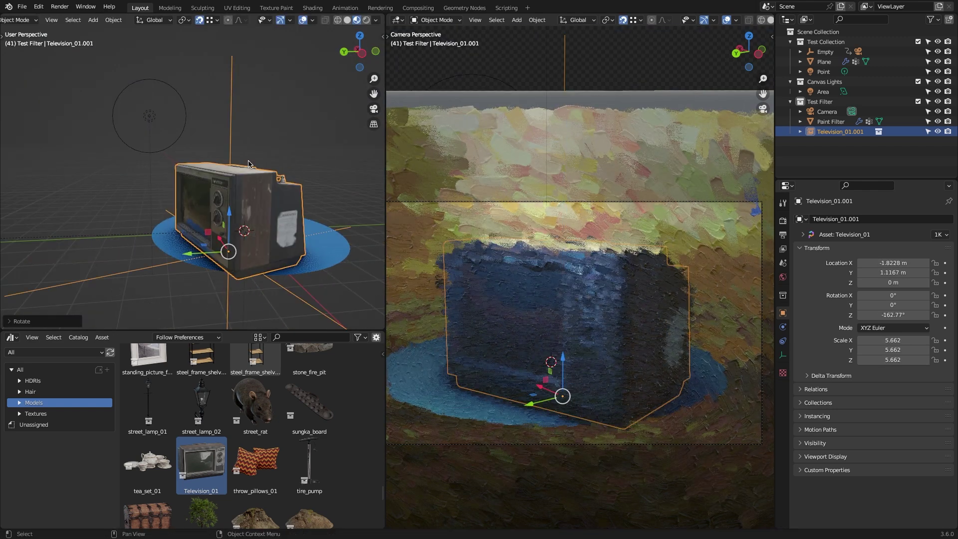
# - Set Paint Color Filter 2, Hue Variation 1 and Max Stroke Scale 5
pyautogui.click(831, 122)
pyautogui.write('2')
pyautogui.press('Tab')
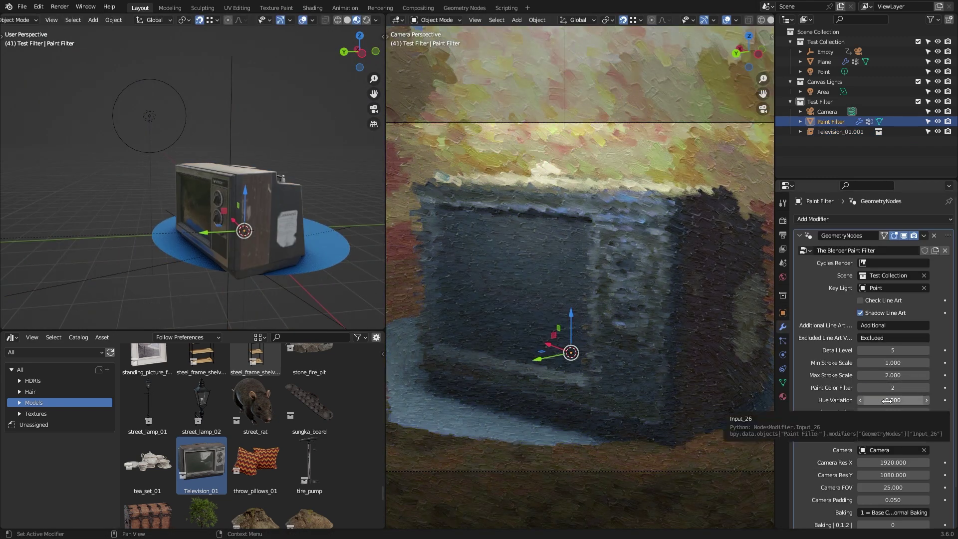
pyautogui.write('1')
pyautogui.press('Return')
pyautogui.doubleClick(892, 375)
pyautogui.write('5')
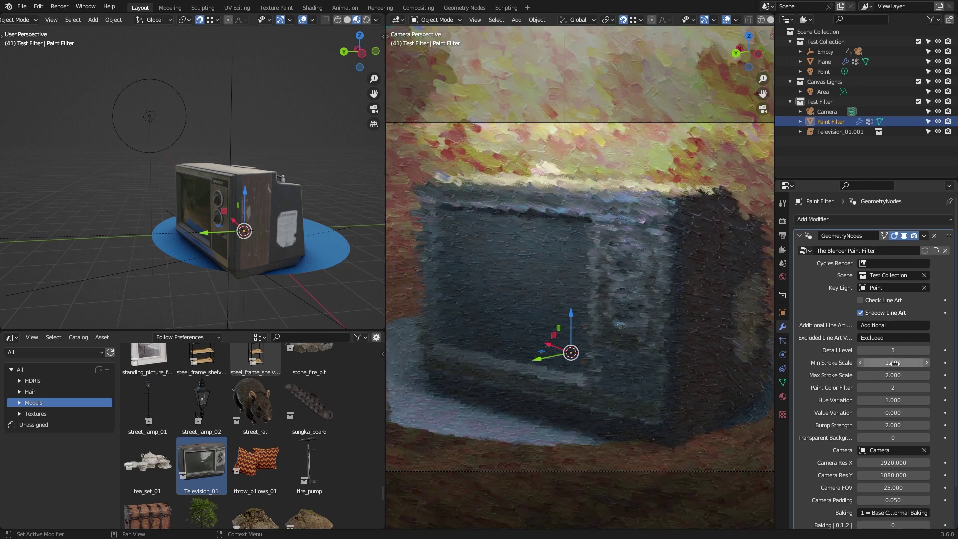
pyautogui.press('Return')
# - Widen the Paint Filter's camera FOV to 50
pyautogui.scroll(-2, 893, 440)
pyautogui.doubleClick(893, 444)
pyautogui.write('50')
pyautogui.press('Return')
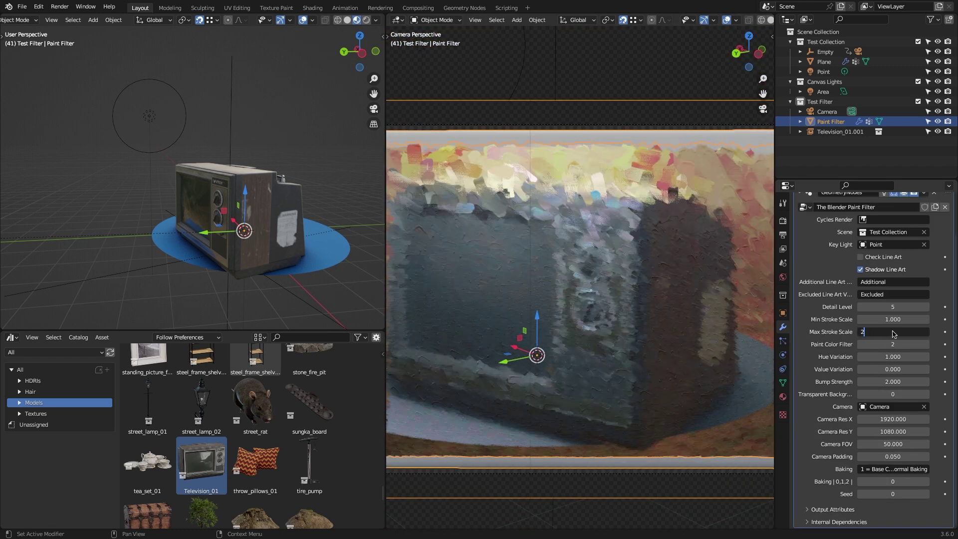
# - Rotate the television 90 degrees so it faces front
pyautogui.click(484, 256)
pyautogui.write('r90')
pyautogui.press('Return')
pyautogui.click(484, 255)
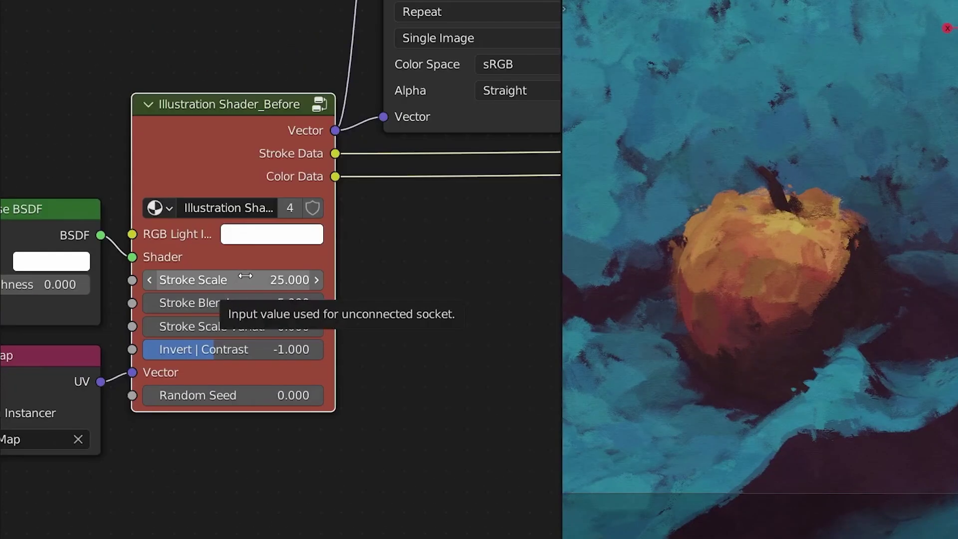
# - Vary Stroke Scale, Stroke Blend, Variation 1, Invert | Contrast -1.058 and Random Seed
pyautogui.moveTo(284, 309)
pyautogui.mouseDown()
pyautogui.moveTo(310, 308)
pyautogui.moveTo(279, 309)
pyautogui.moveTo(292, 309)
pyautogui.mouseUp()
pyautogui.moveTo(213, 303)
pyautogui.mouseDown()
pyautogui.moveTo(190, 303)
pyautogui.moveTo(387, 330)
pyautogui.mouseUp()
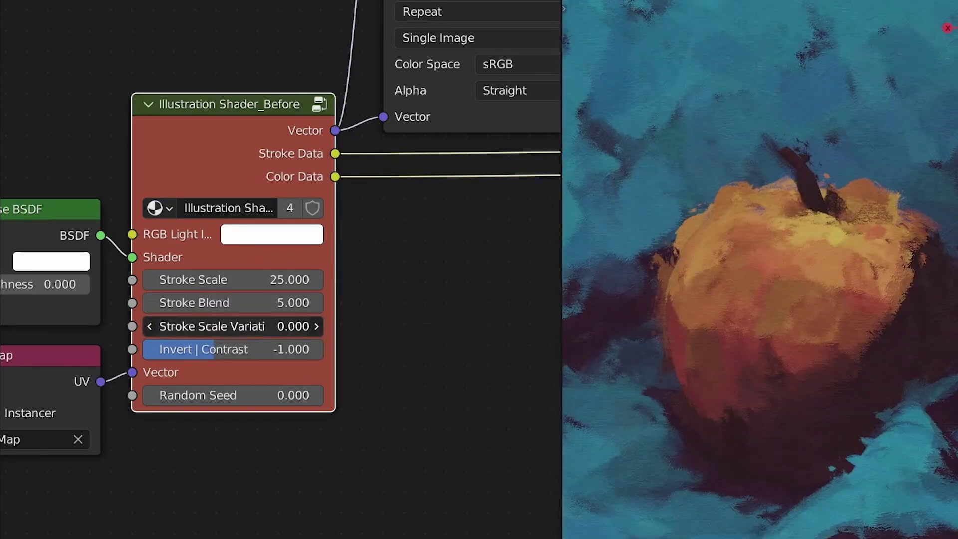
pyautogui.moveTo(234, 326); pyautogui.dragTo(259, 326)
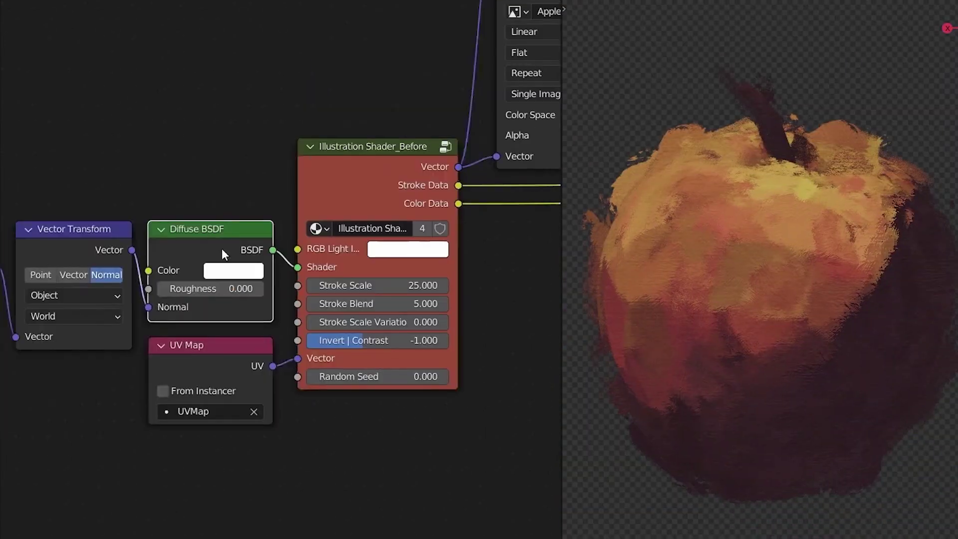
pyautogui.moveTo(358, 341)
pyautogui.mouseDown()
pyautogui.moveTo(372, 341)
pyautogui.moveTo(359, 341)
pyautogui.mouseUp()
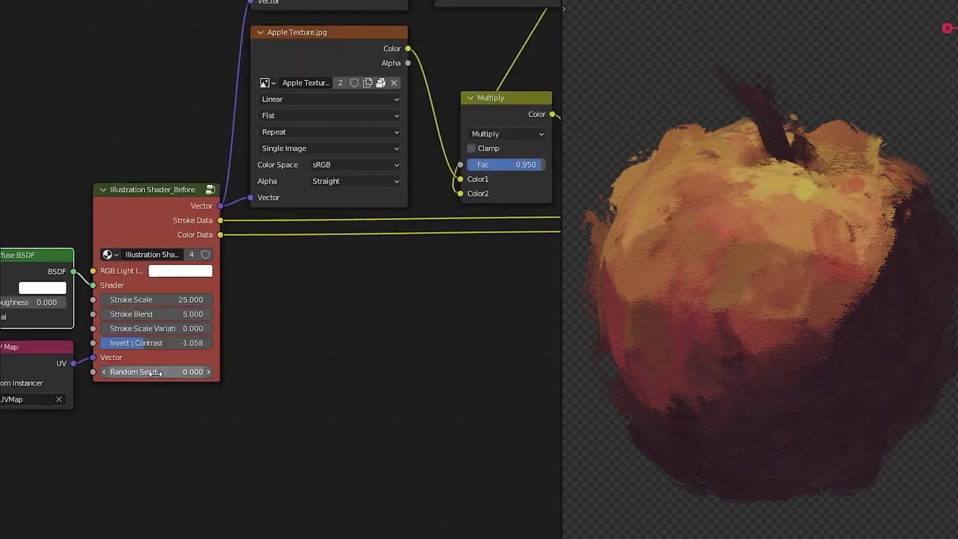
pyautogui.moveTo(165, 368)
pyautogui.mouseDown()
pyautogui.moveTo(278, 374)
pyautogui.moveTo(170, 369)
pyautogui.mouseUp()
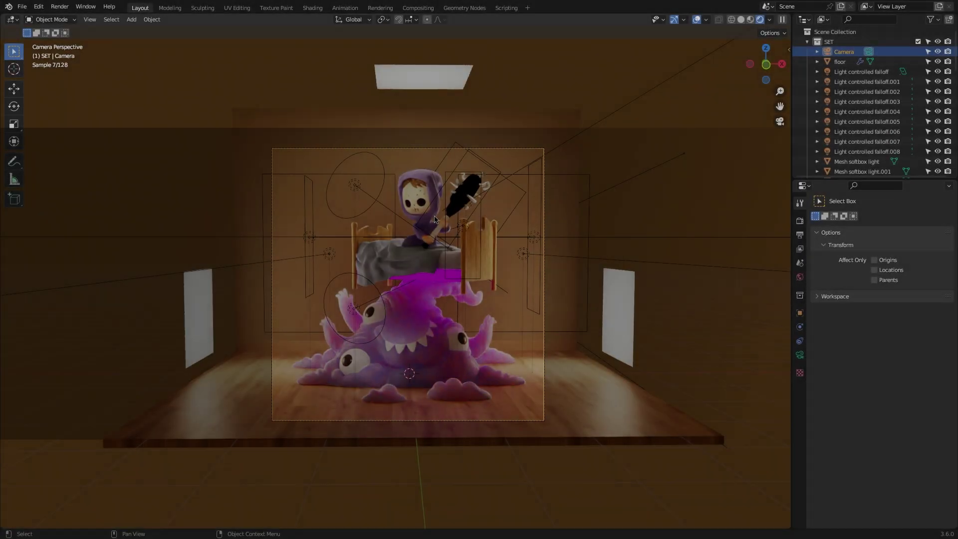
# - Append the Painterly Borders material, make the canvas peach-orange and enlarge its strokes
pyautogui.click(440, 239)
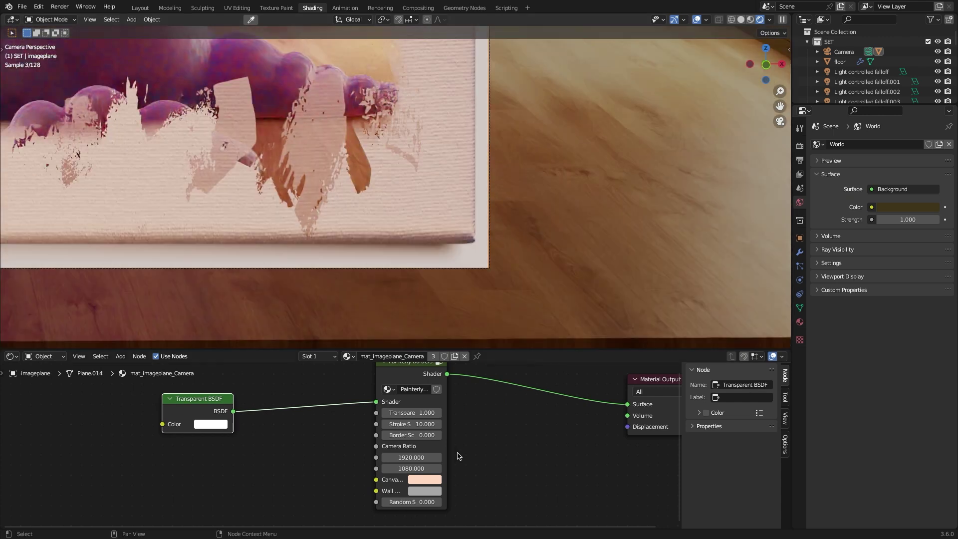
pyautogui.click(425, 479)
pyautogui.click(459, 375)
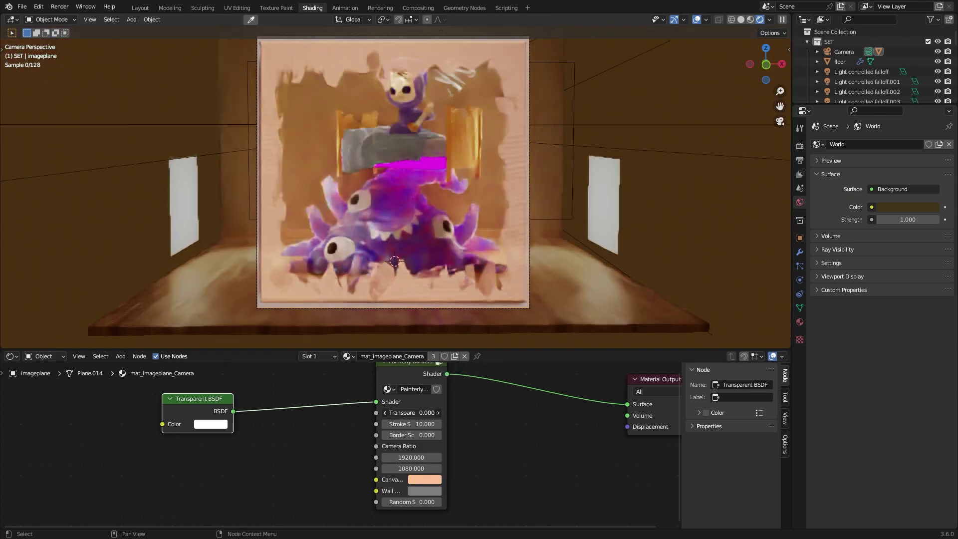
pyautogui.moveTo(430, 424); pyautogui.dragTo(418, 424)
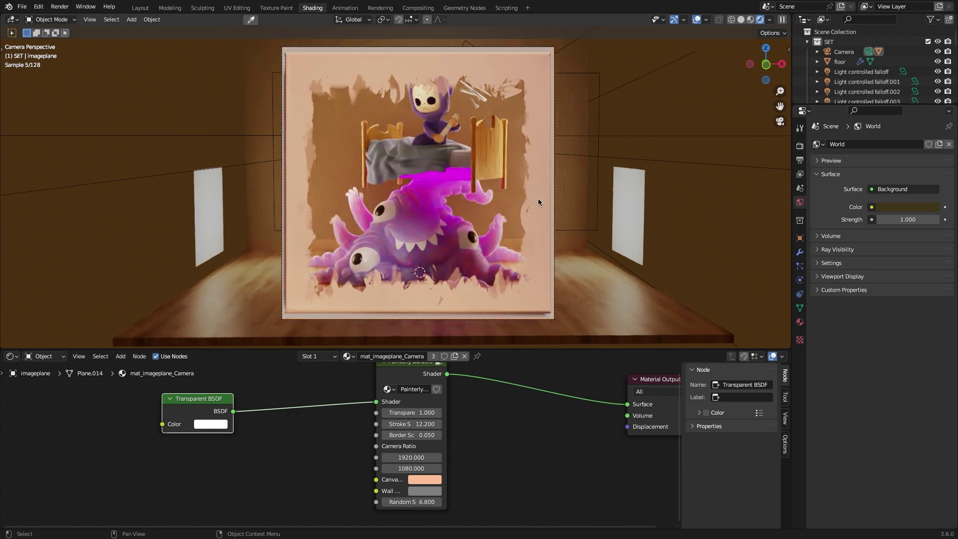
# - Render the framed monster scene with F12 and select the scene camera
pyautogui.press('F12')
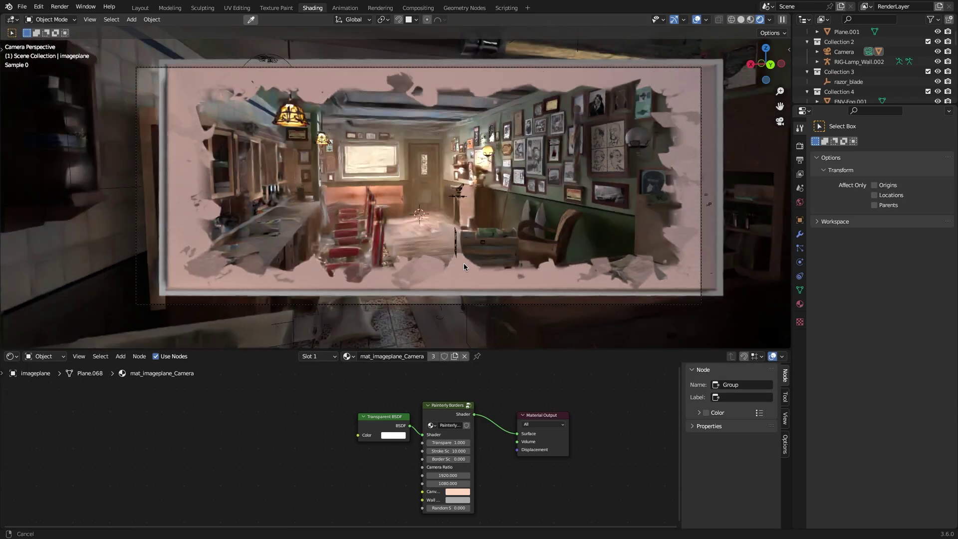
pyautogui.click(844, 51)
pyautogui.click(800, 262)
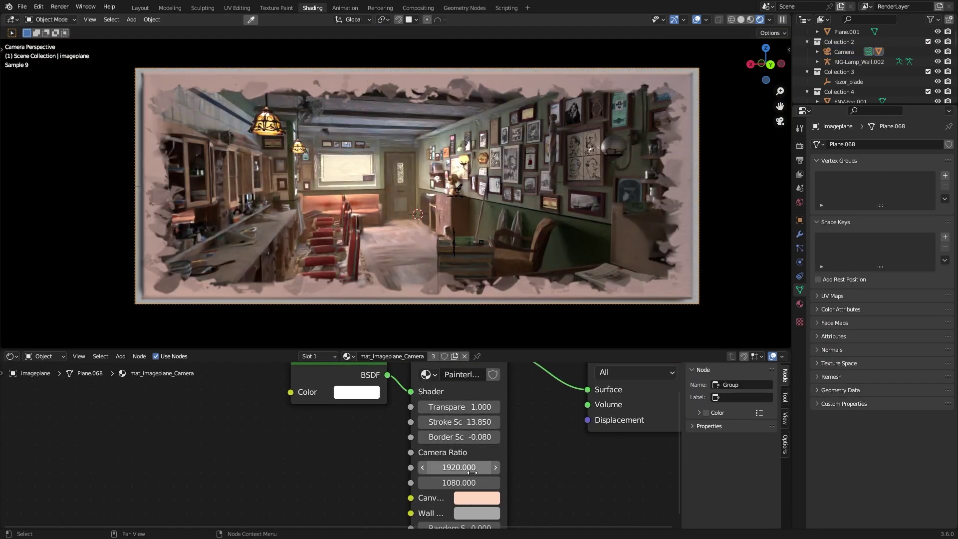
# - Find the SplashScreen Camera via an Outliner 'camera' search and check its depth of field
pyautogui.click(477, 498)
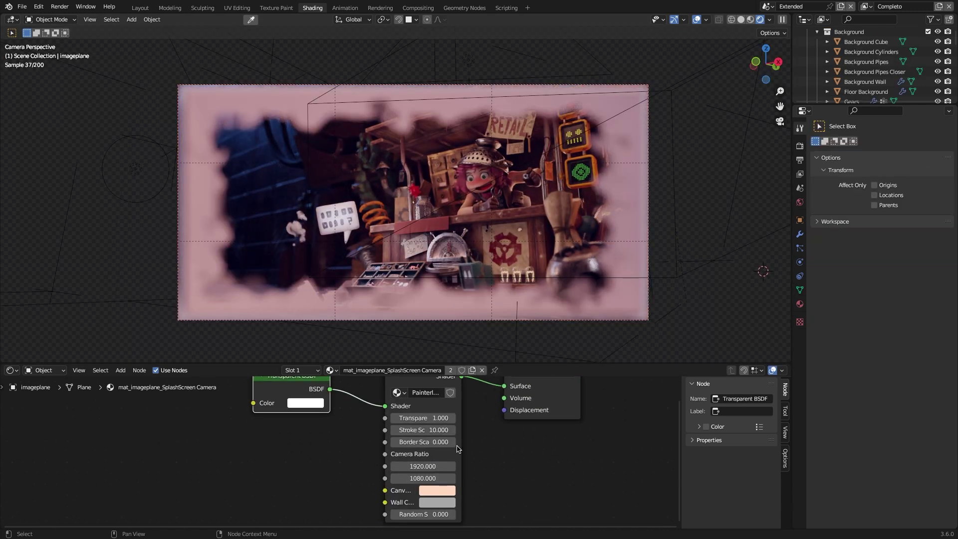
pyautogui.moveTo(442, 430); pyautogui.dragTo(429, 430)
pyautogui.scroll(-5, 862, 75)
pyautogui.write('camera')
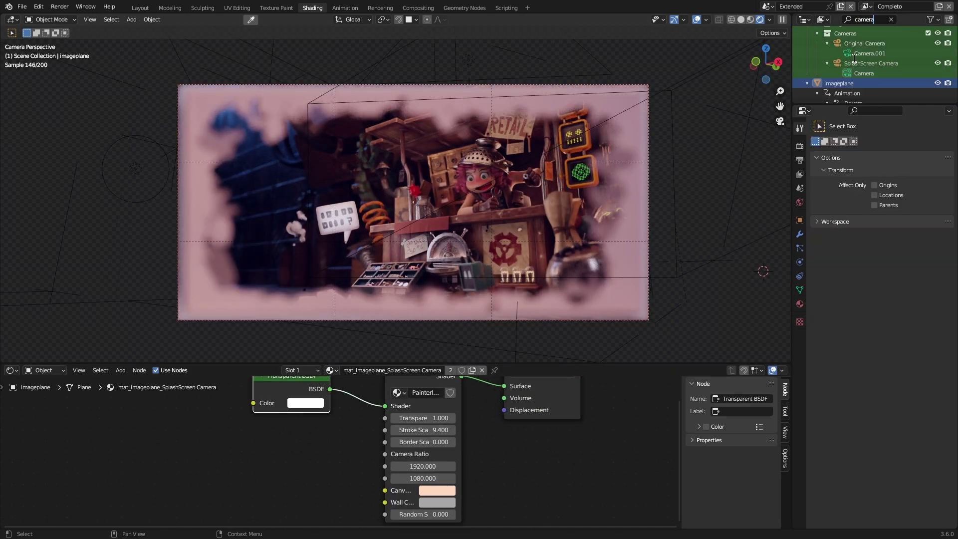
pyautogui.click(873, 62)
pyautogui.click(864, 74)
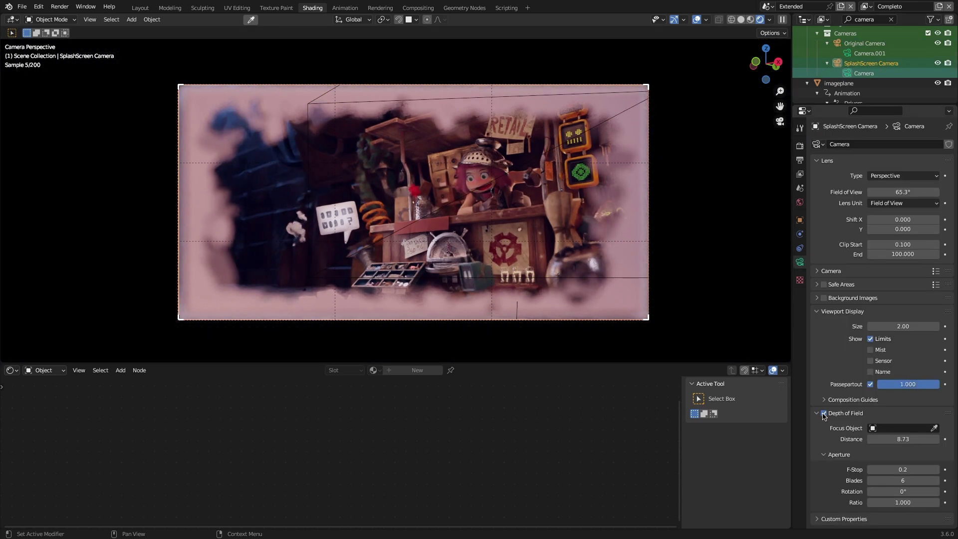
# - Recolour the imageplane border canvas to dark maroon with stroke scale about 10.3
pyautogui.click(839, 83)
pyautogui.click(456, 491)
pyautogui.click(499, 349)
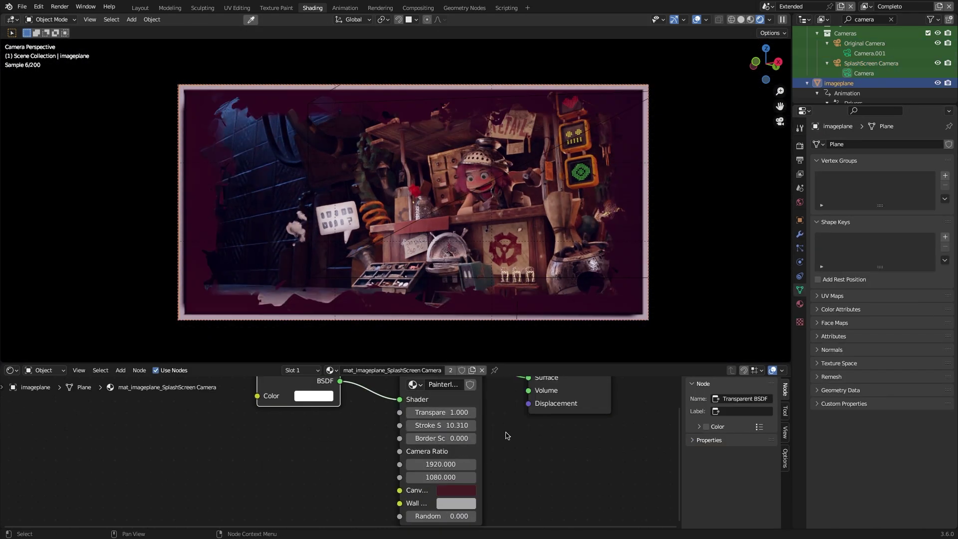
pyautogui.click(456, 490)
pyautogui.moveTo(429, 516); pyautogui.dragTo(469, 517)
pyautogui.click(456, 490)
pyautogui.moveTo(542, 324); pyautogui.dragTo(542, 369)
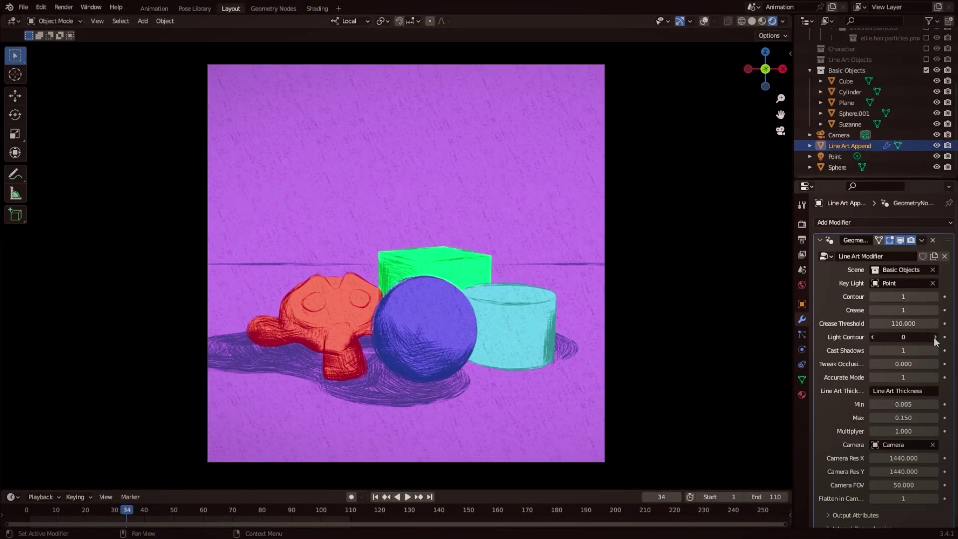
# - Set Light Contour and Cast Shadows to 0, keeping Crease and Contour lines on
pyautogui.click(934, 337)
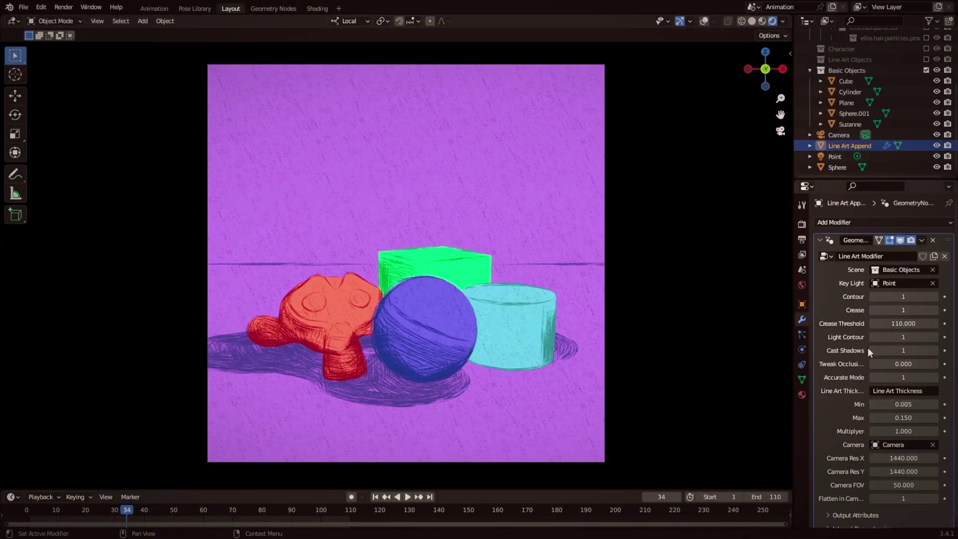
pyautogui.click(874, 350)
pyautogui.click(874, 338)
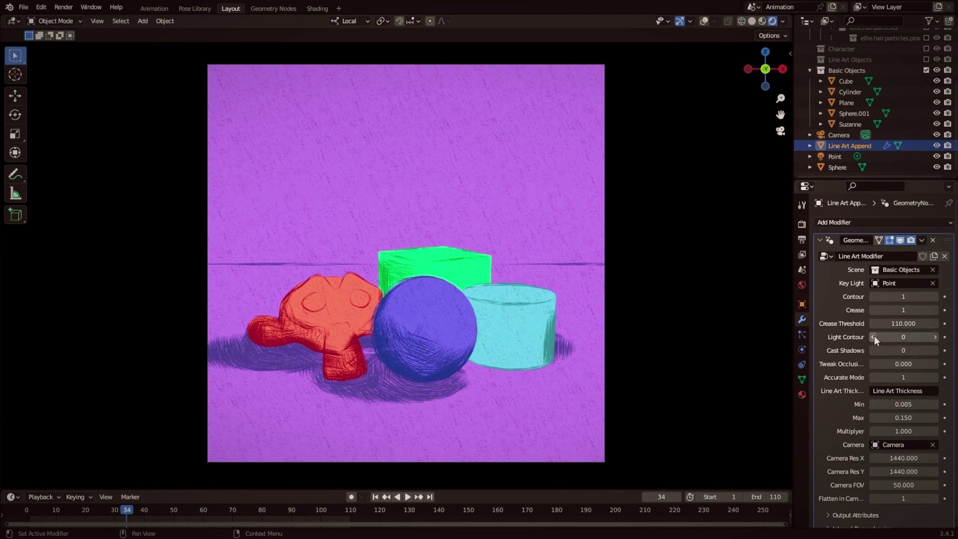
pyautogui.click(873, 310)
pyautogui.click(936, 310)
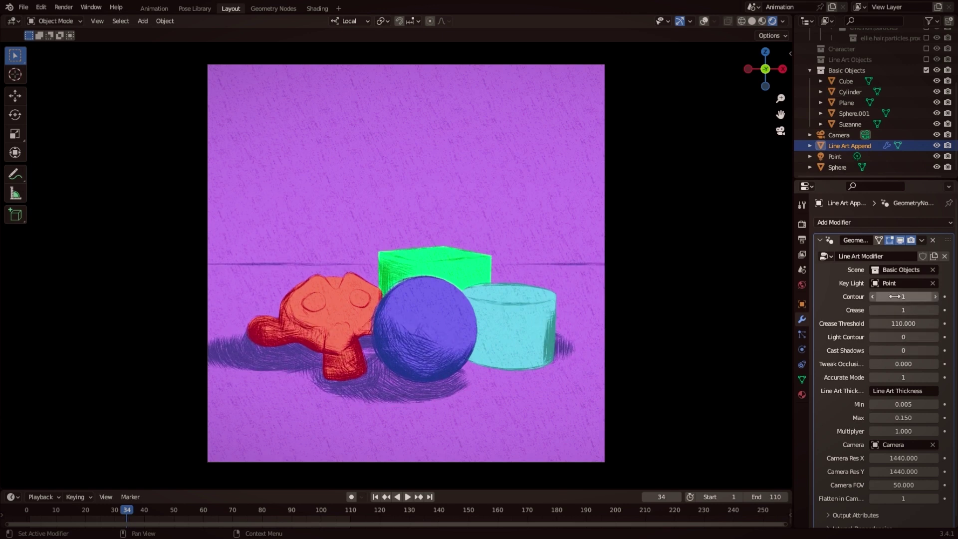
pyautogui.click(872, 296)
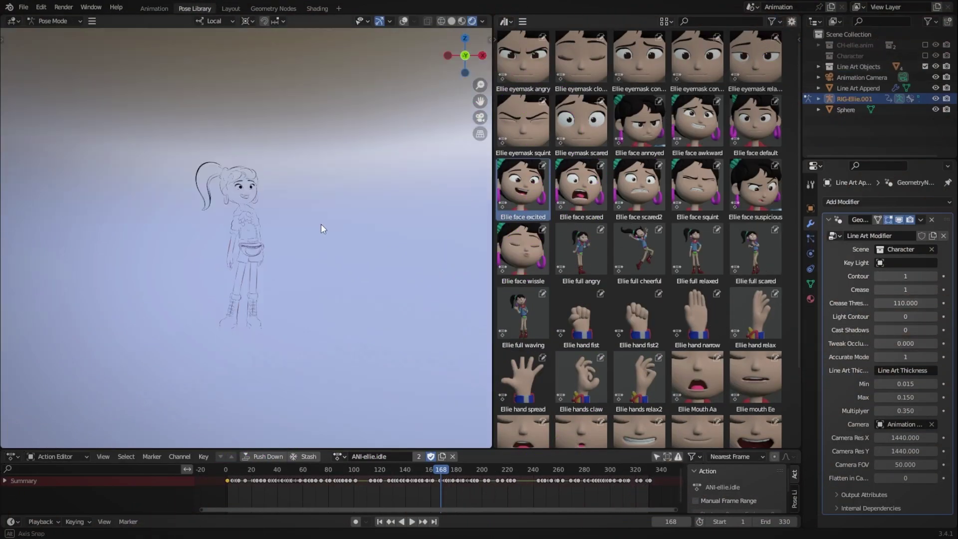
# - Apply the Ellie full relaxed, waving, angry and scared poses in turn
pyautogui.scroll(5, 322, 224)
pyautogui.moveTo(196, 249); pyautogui.dragTo(249, 260, button='middle')
pyautogui.scroll(3, 250, 259)
pyautogui.click(702, 251)
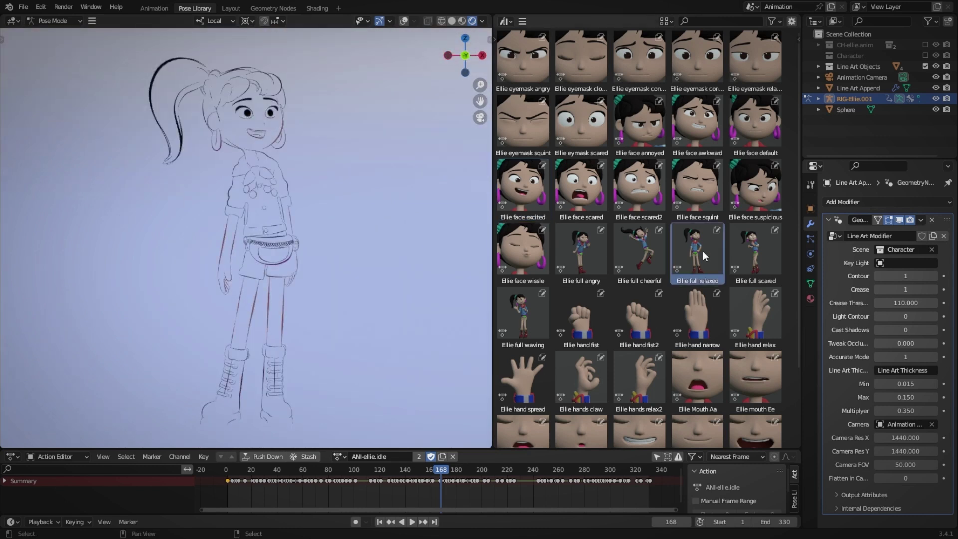
pyautogui.doubleClick(703, 254)
pyautogui.click(519, 312)
pyautogui.doubleClick(519, 312)
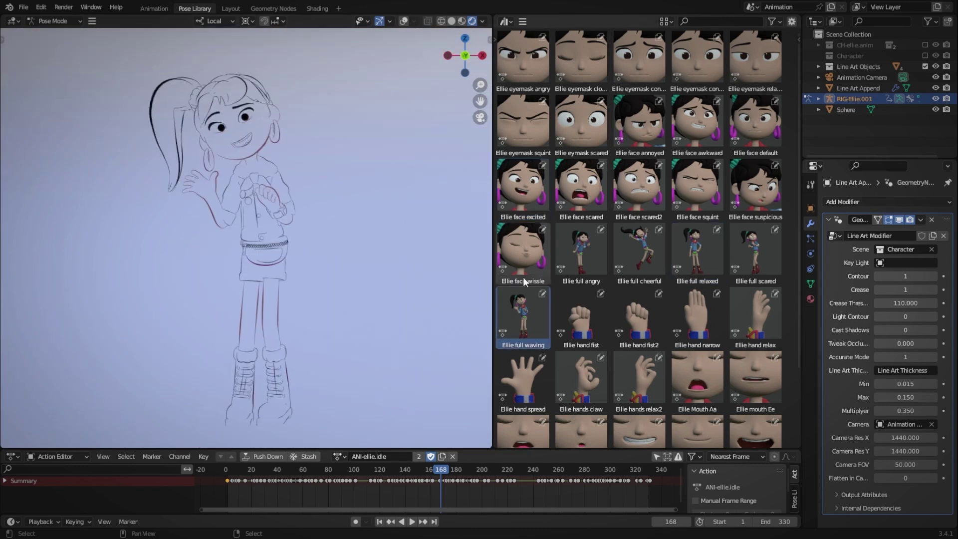
pyautogui.click(582, 194)
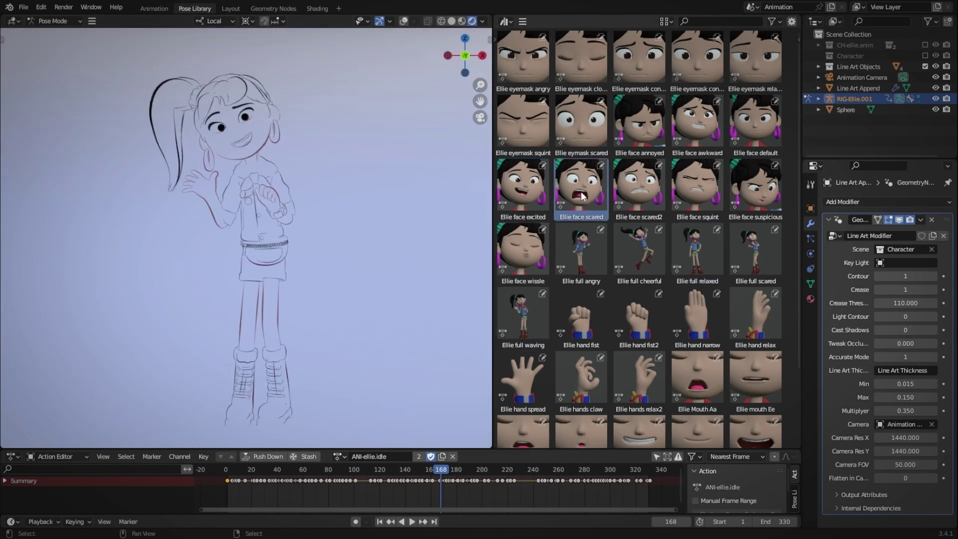
pyautogui.doubleClick(580, 256)
pyautogui.click(749, 247)
pyautogui.doubleClick(749, 247)
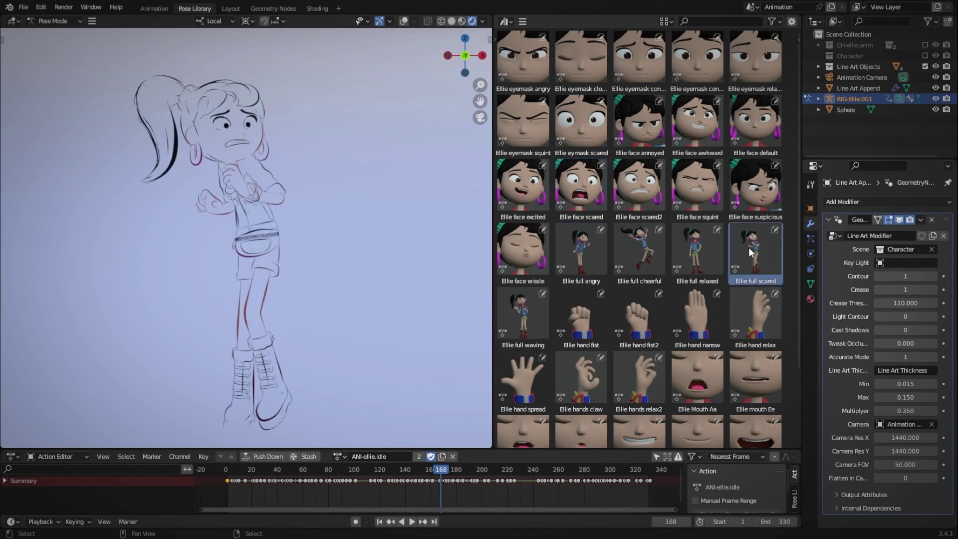
# - Jump to frame 213, play the animation, then move to frame 39
pyautogui.click(498, 469)
pyautogui.press('space')
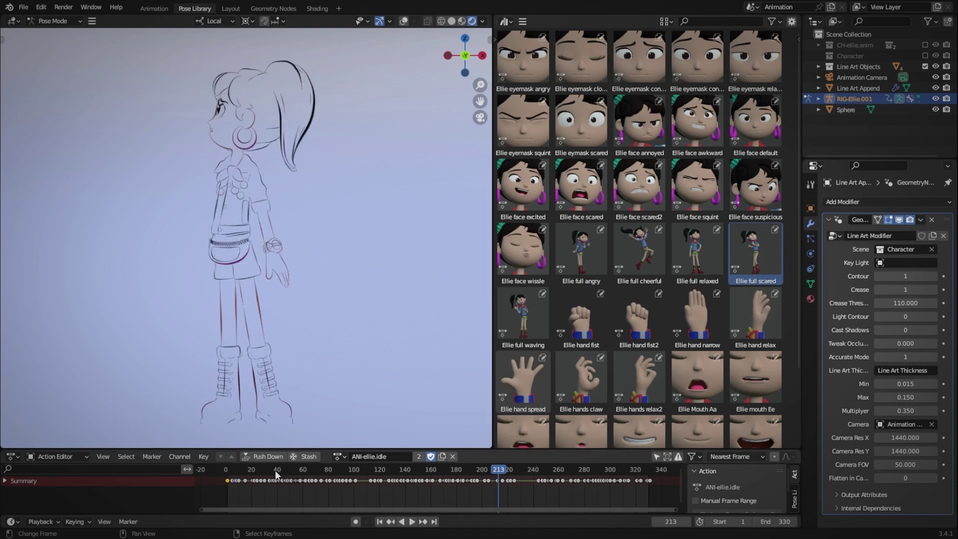
pyautogui.click(275, 469)
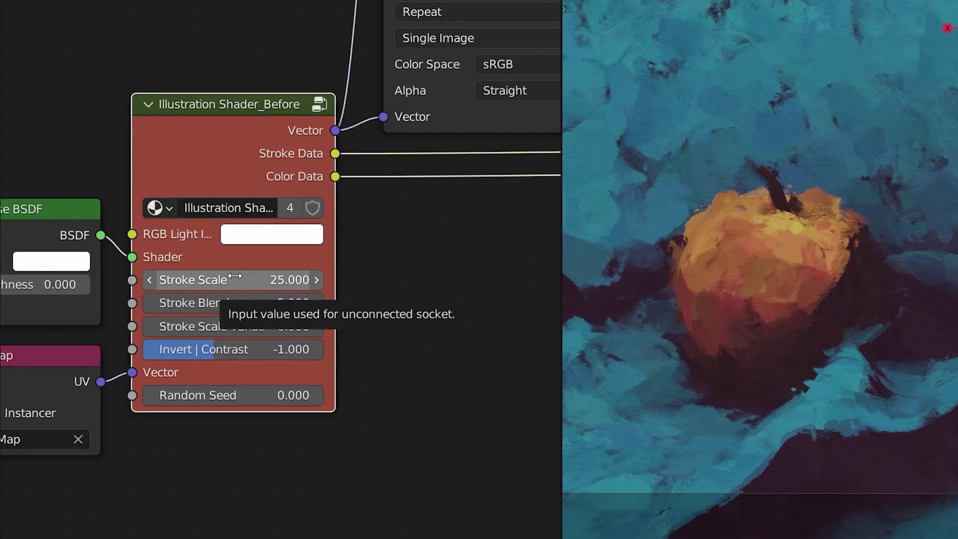
# - Set Illustration Shader_Before to Stroke Scale 25.000 and Stroke Blend 5.000
pyautogui.moveTo(144, 282); pyautogui.dragTo(159, 281)
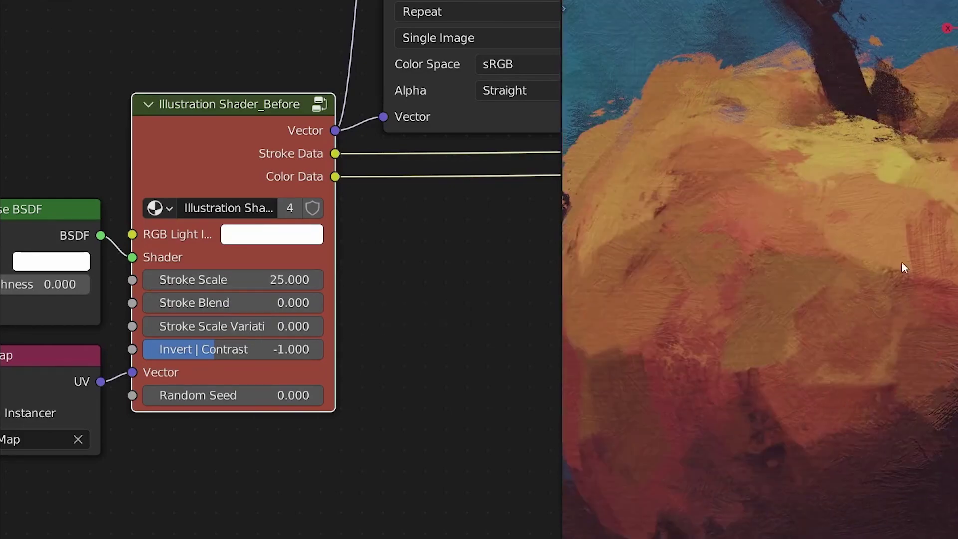
pyautogui.moveTo(264, 308)
pyautogui.mouseDown()
pyautogui.moveTo(349, 308)
pyautogui.moveTo(265, 308)
pyautogui.mouseUp()
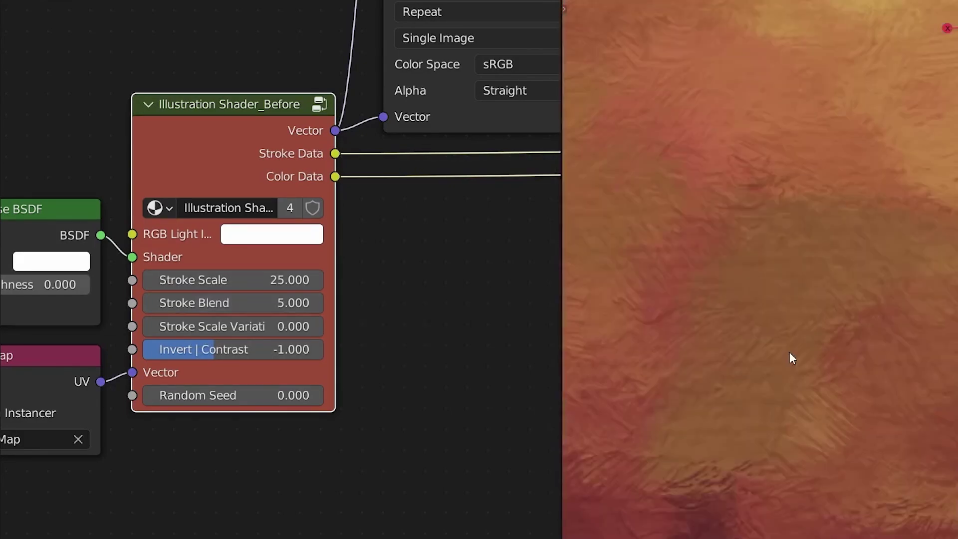